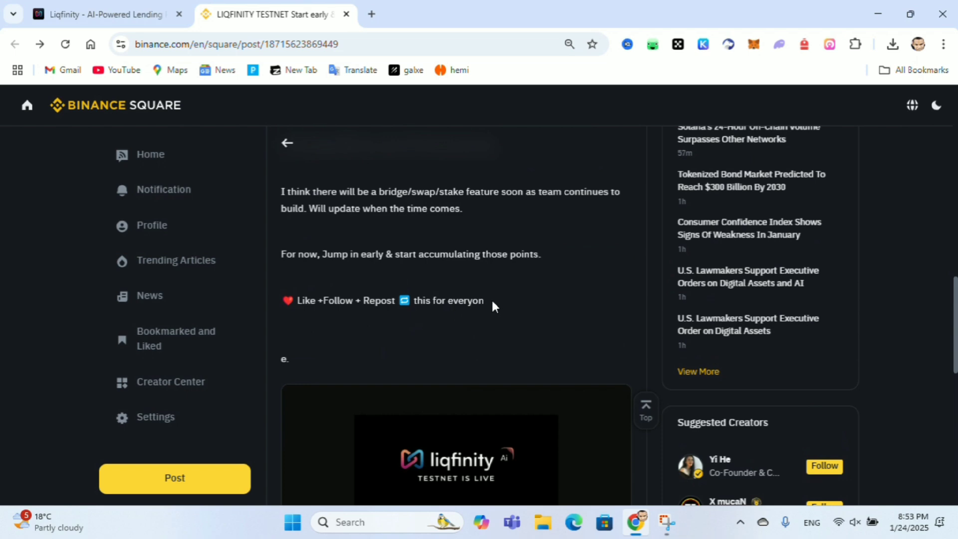
- Leave the Binance Square post and close it, returning to the Liqfinity testnet sign-up page
scroll(504, 310, "down", 1)
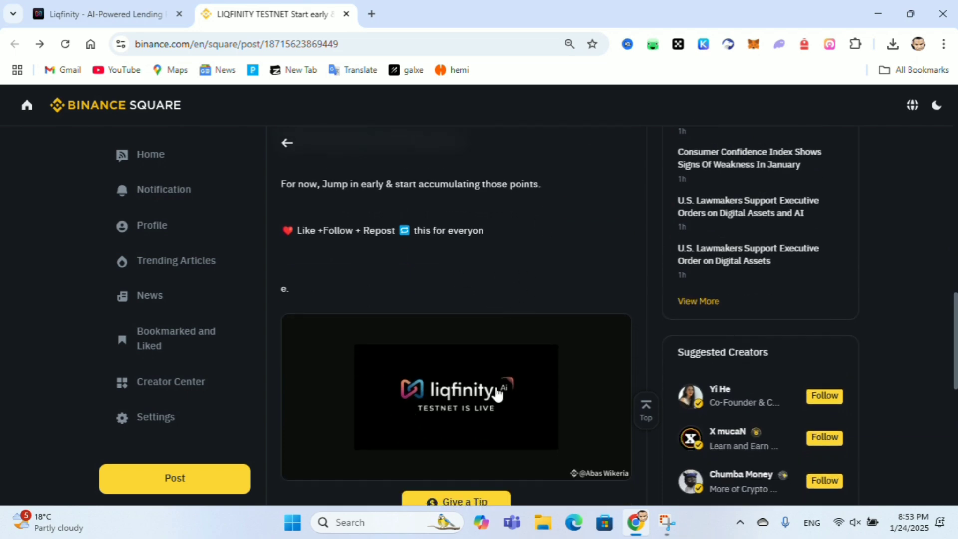
left_click(133, 20)
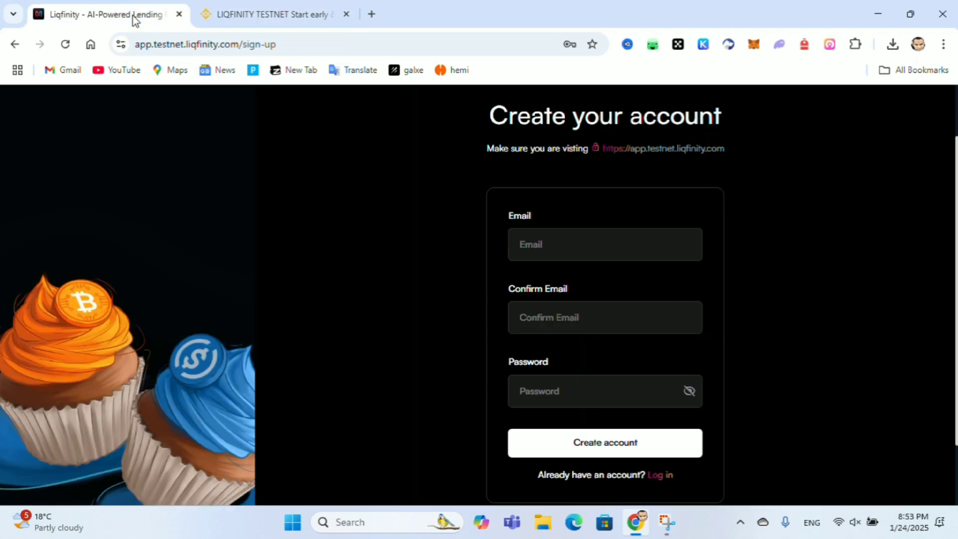
left_click(346, 15)
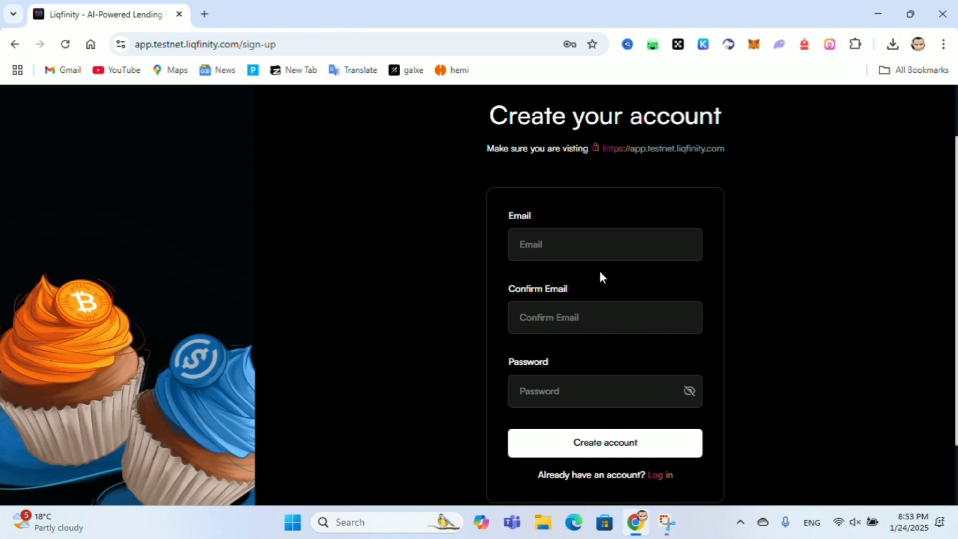
- Review the Liqfinity account creation form and switch to the login page for an existing account
scroll(585, 254, "down", 1)
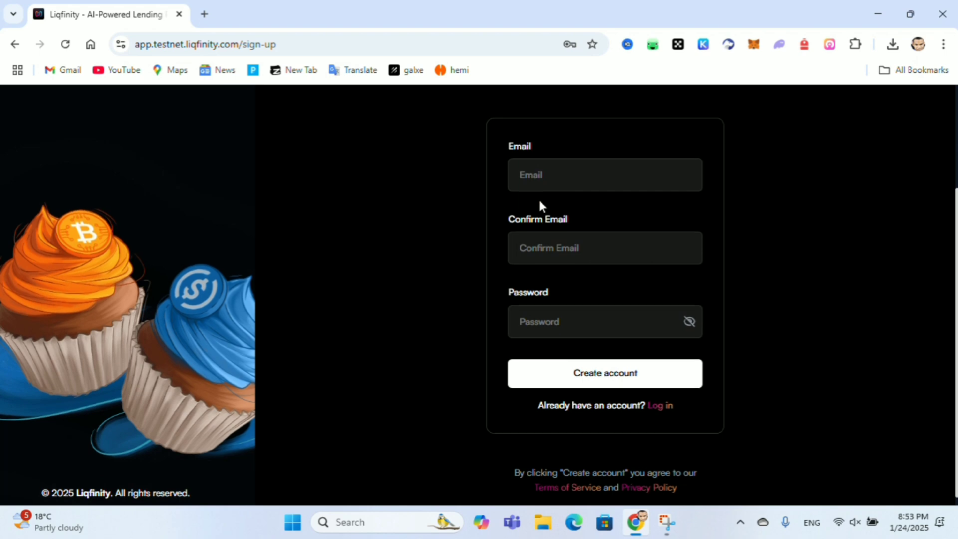
scroll(538, 200, "up", 2)
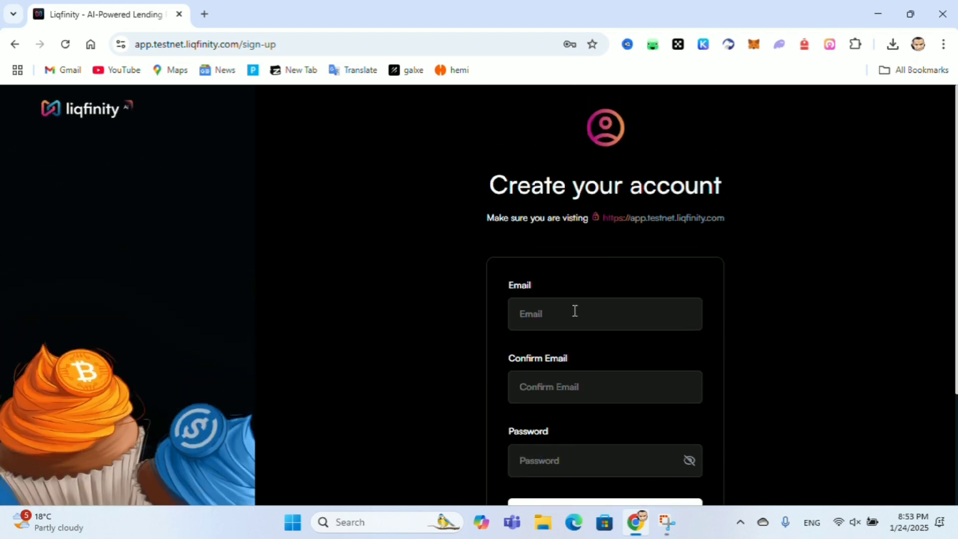
scroll(573, 310, "down", 2)
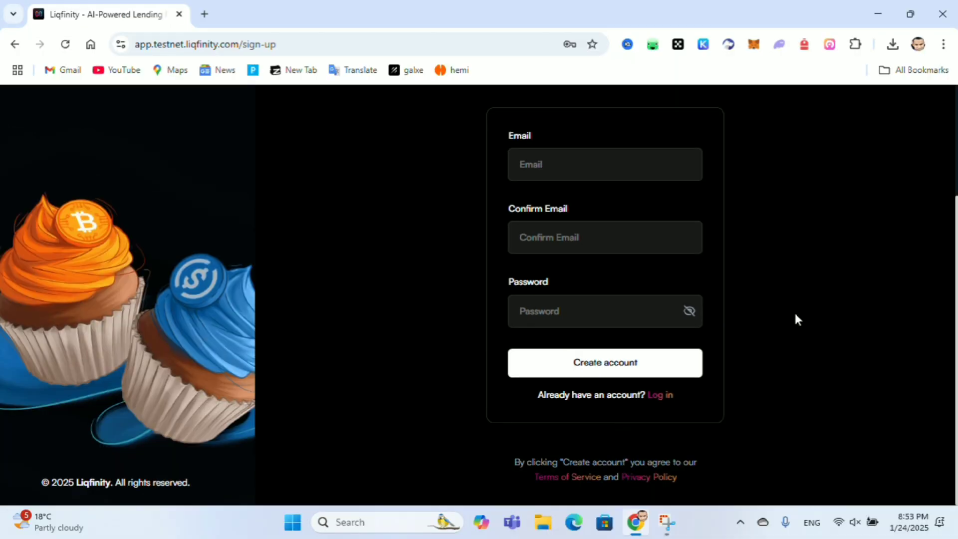
left_click(662, 395)
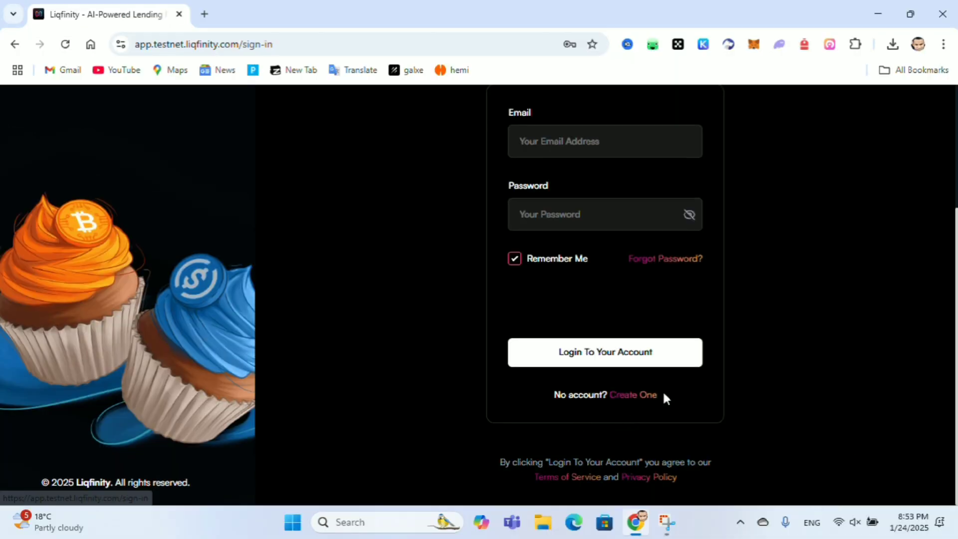
- Fill in the saved email and password, authorising with the Windows security PIN, and log in to the Liqfinity account
left_click(550, 213)
left_click(626, 268)
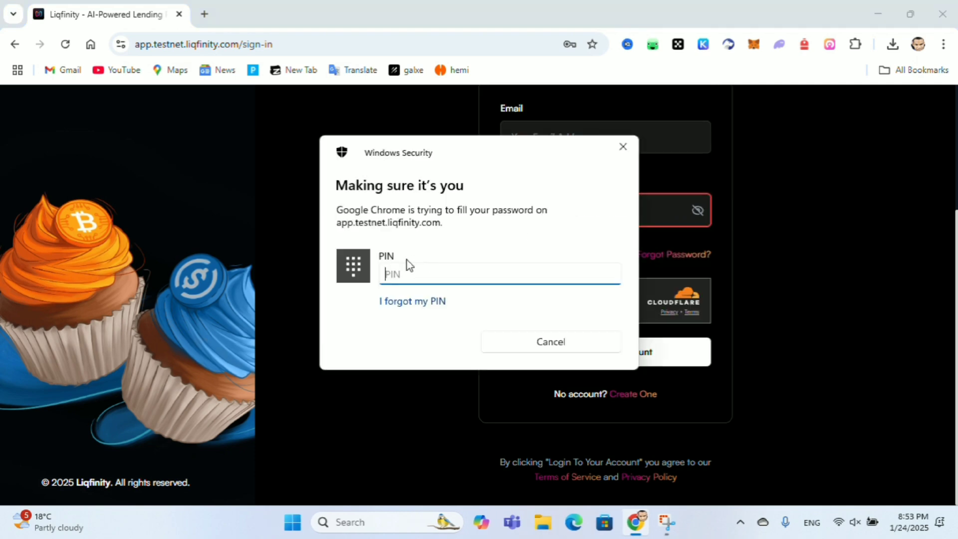
type("•••••••")
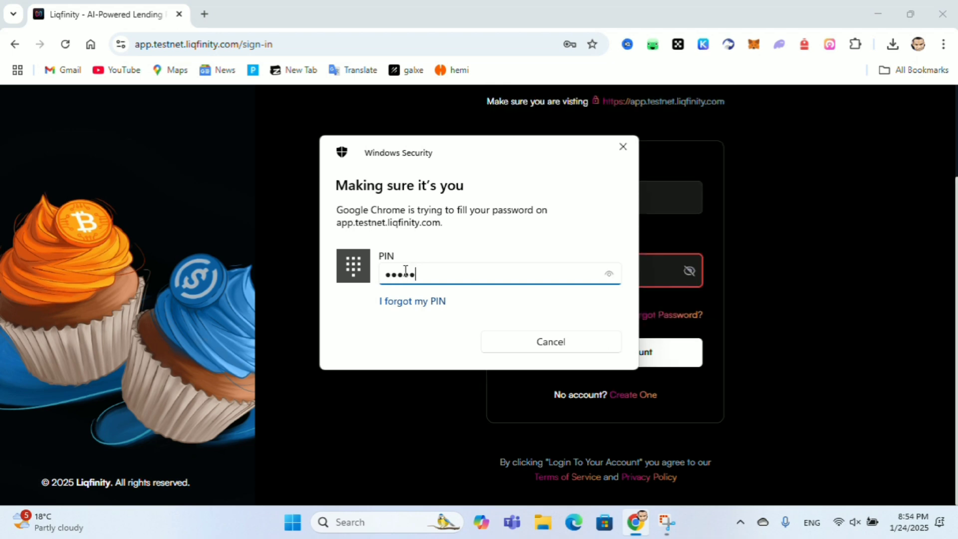
key("Return")
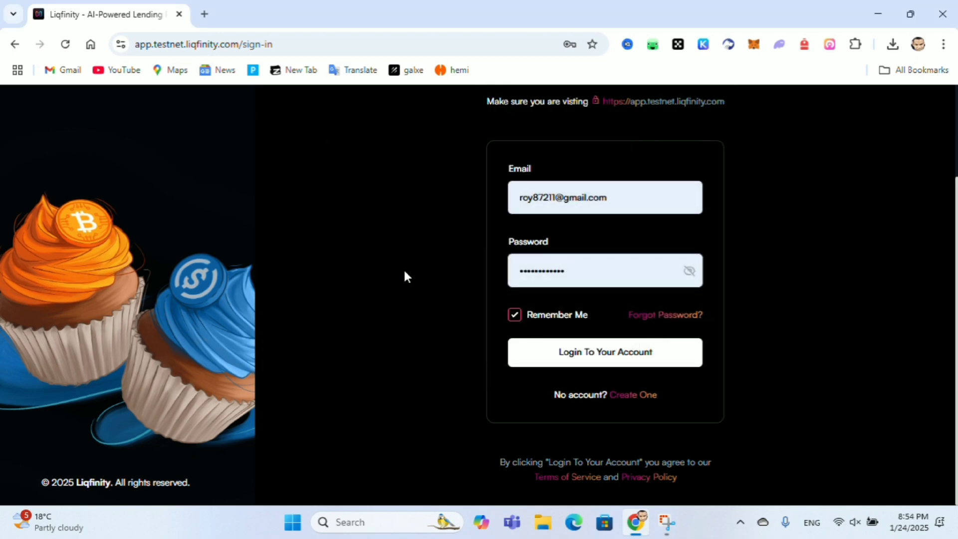
left_click(567, 357)
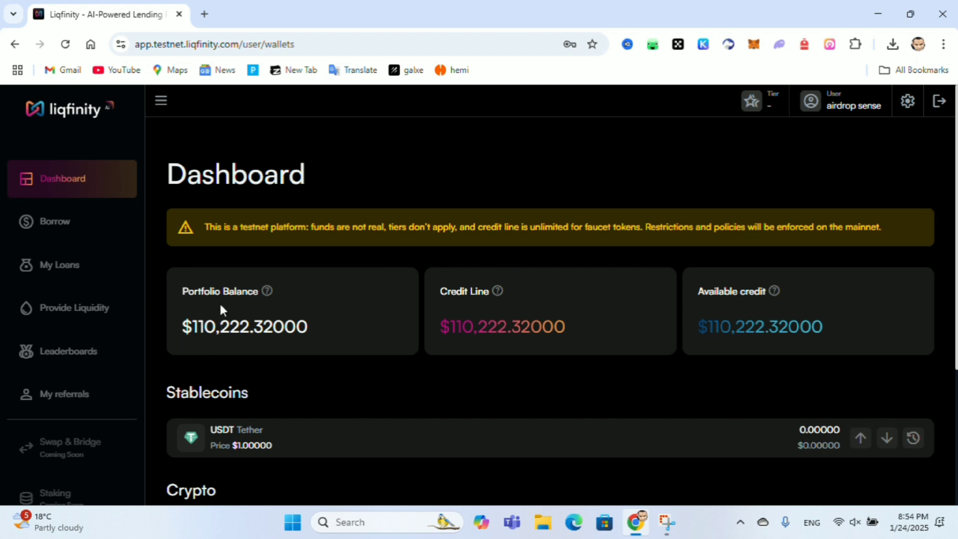
- Examine the portfolio balance, credit line, available credit and testnet notice on the dashboard
left_click_drag(309, 331, 194, 331)
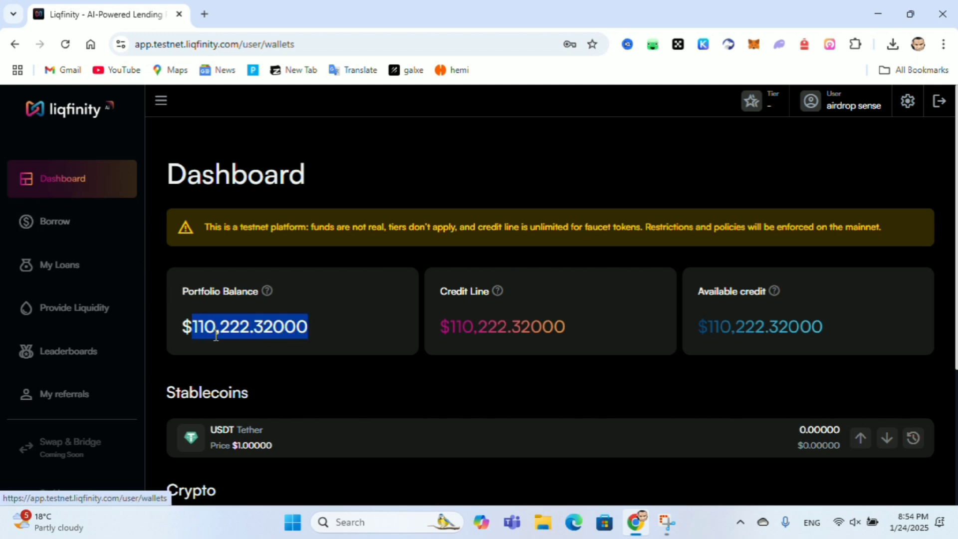
left_click_drag(585, 328, 425, 331)
left_click_drag(843, 334, 643, 321)
left_click(618, 192)
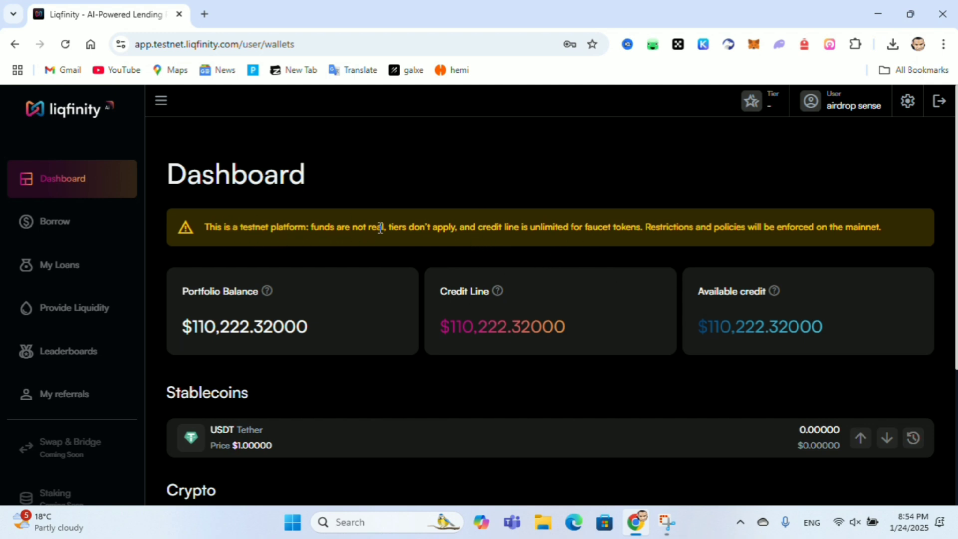
left_click_drag(375, 228, 486, 227)
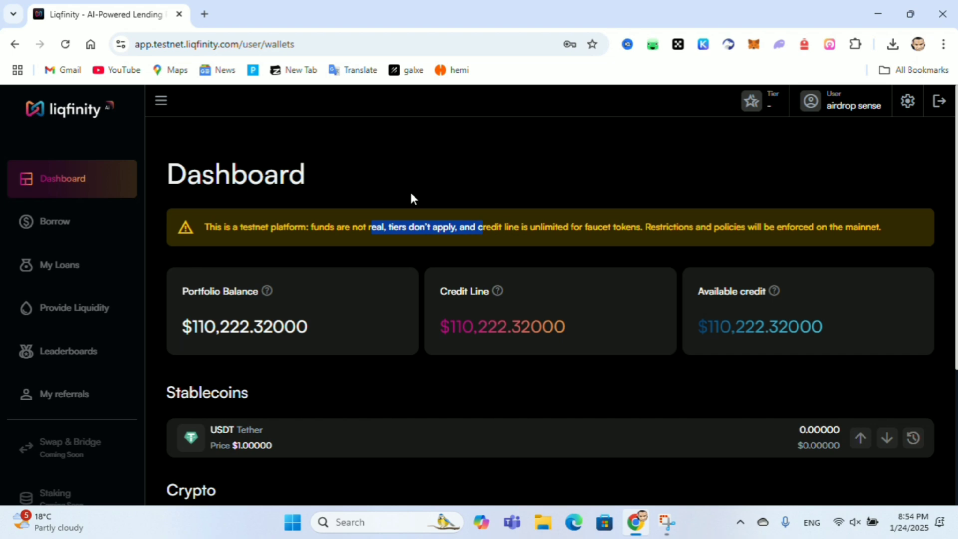
left_click(446, 175)
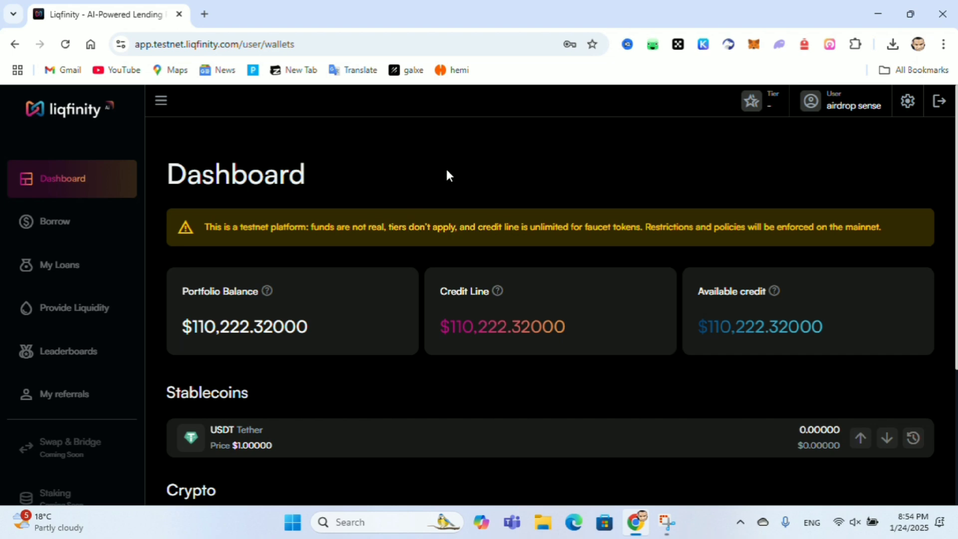
- Open the form for borrowing USDT with BTC as collateral from the available collateral list
left_click(60, 222)
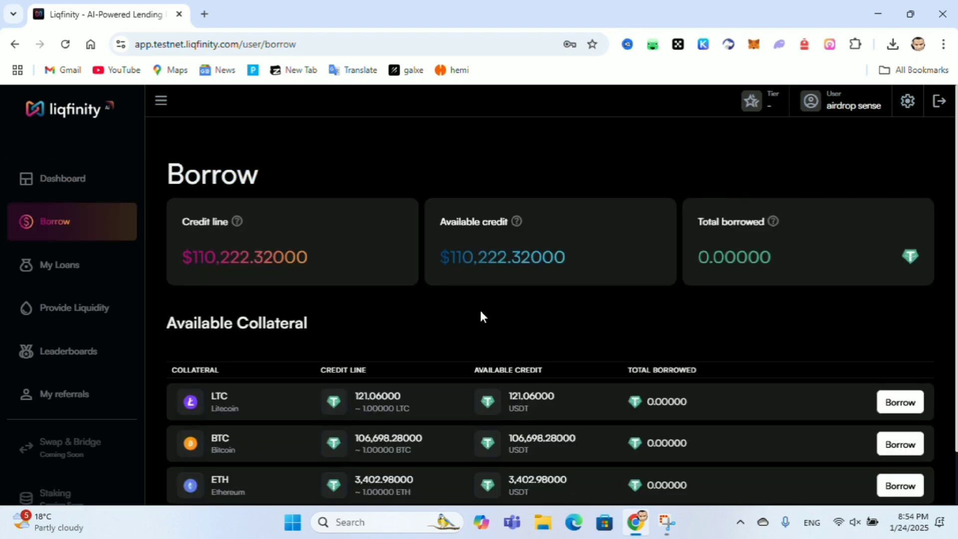
scroll(386, 290, "down", 1)
scroll(386, 294, "down", 1)
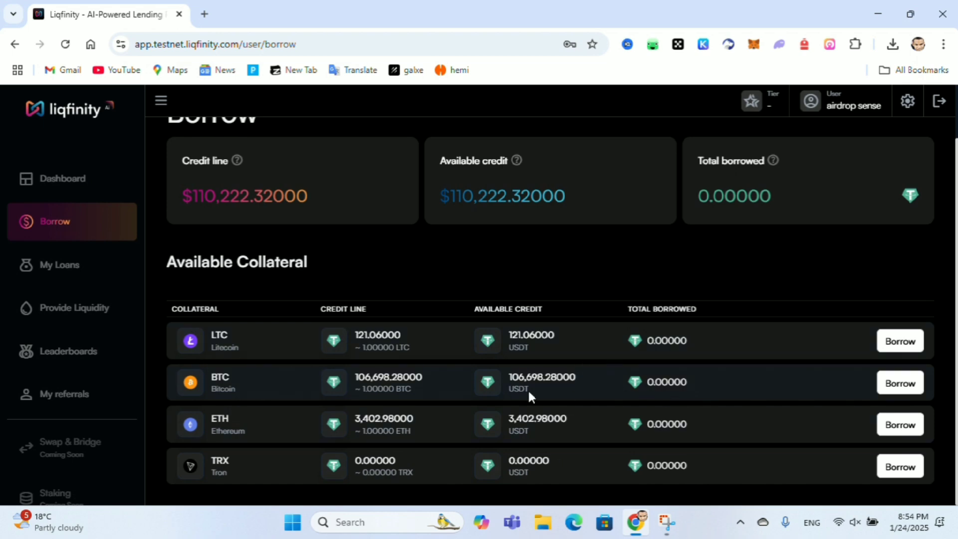
left_click(901, 385)
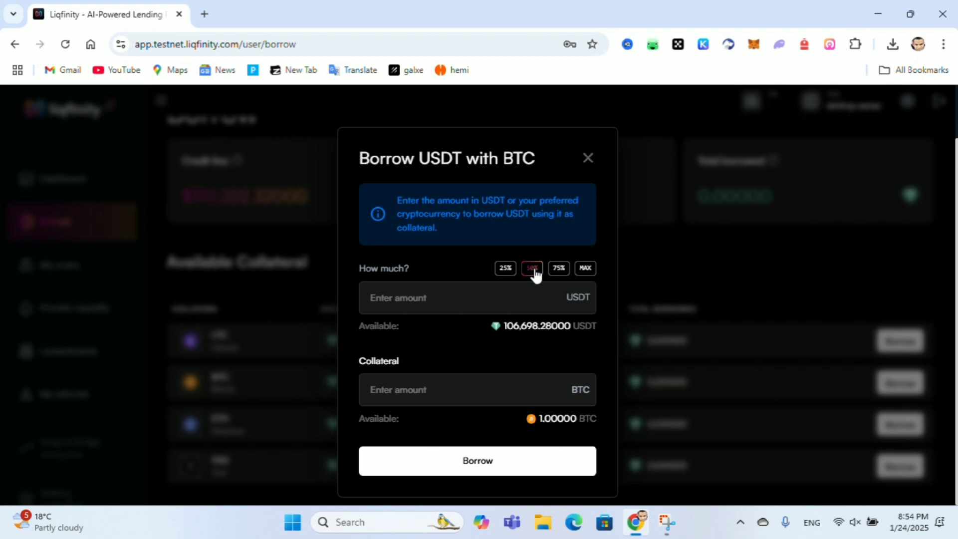
- Try the 50%, 25%, 75% and MAX presets for the USDT amount to borrow against BTC
left_click(535, 274)
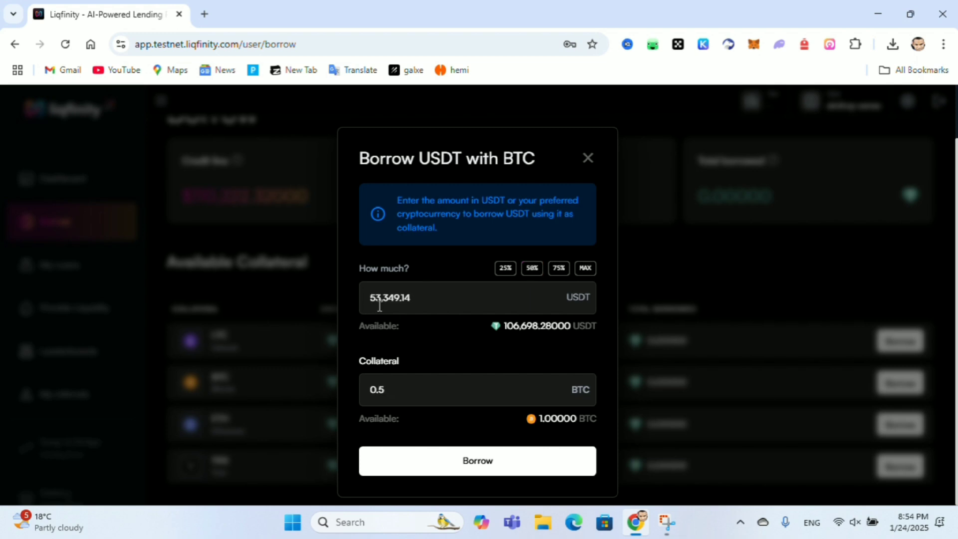
left_click(502, 271)
left_click(531, 271)
left_click(558, 270)
left_click(580, 271)
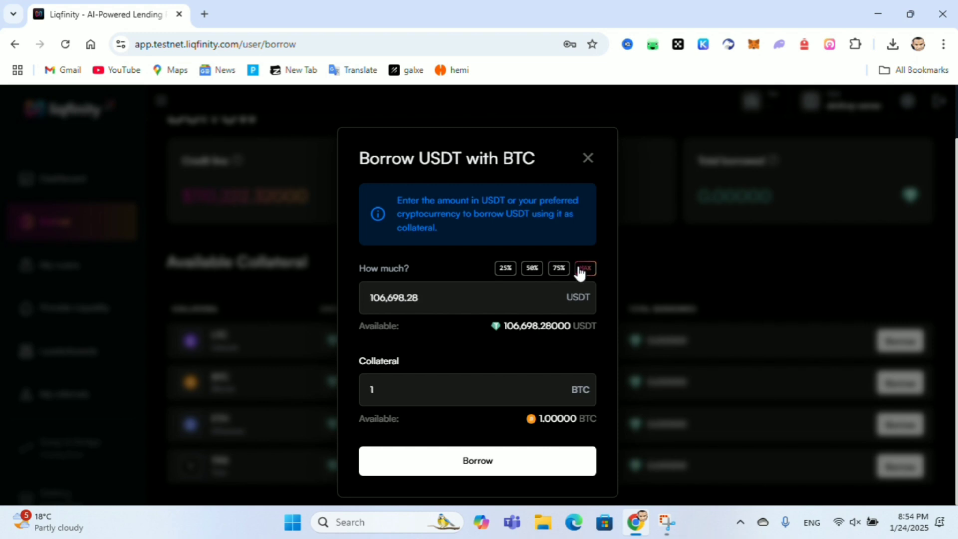
- Borrow 25% of the available USDT, 26,674.57 USDT against 0.25 BTC, confirm the loan and dismiss the success message
left_click(506, 269)
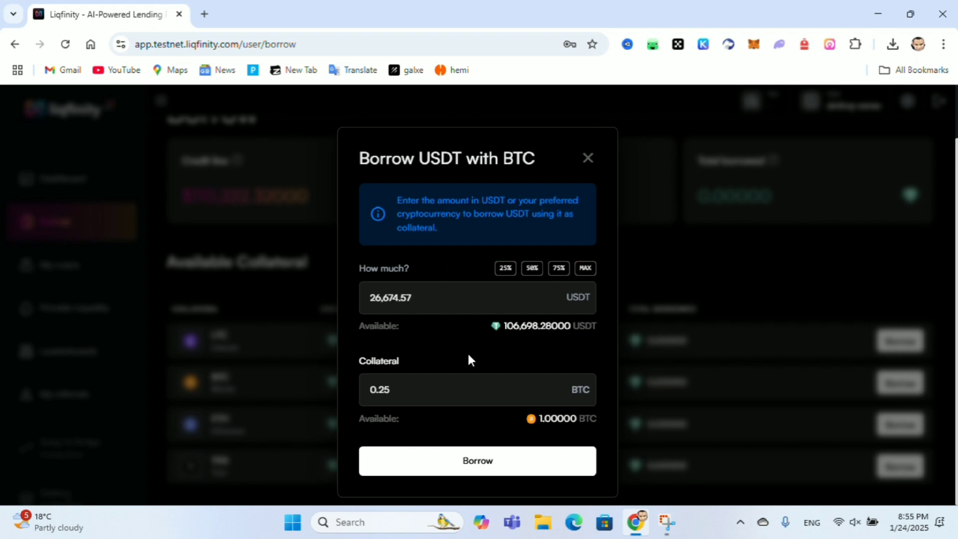
left_click(479, 461)
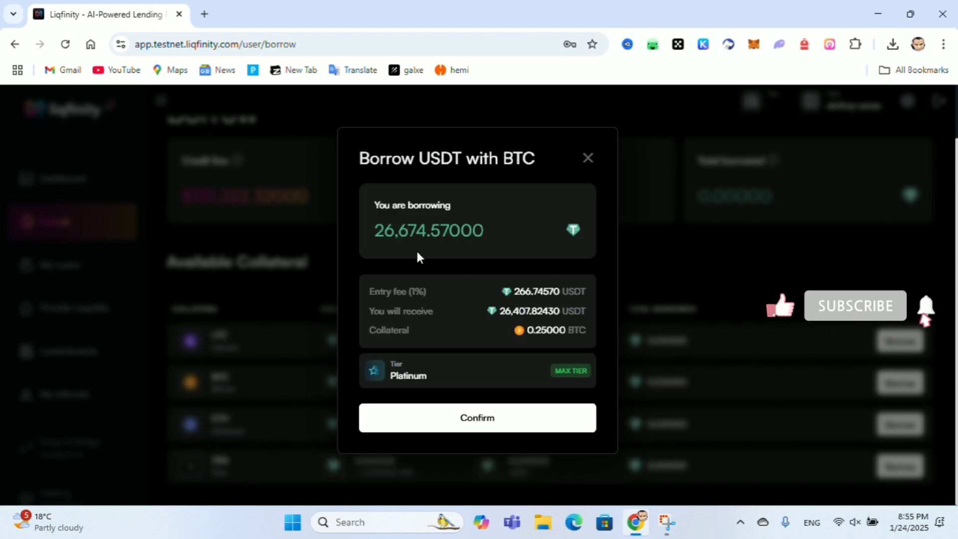
left_click(464, 420)
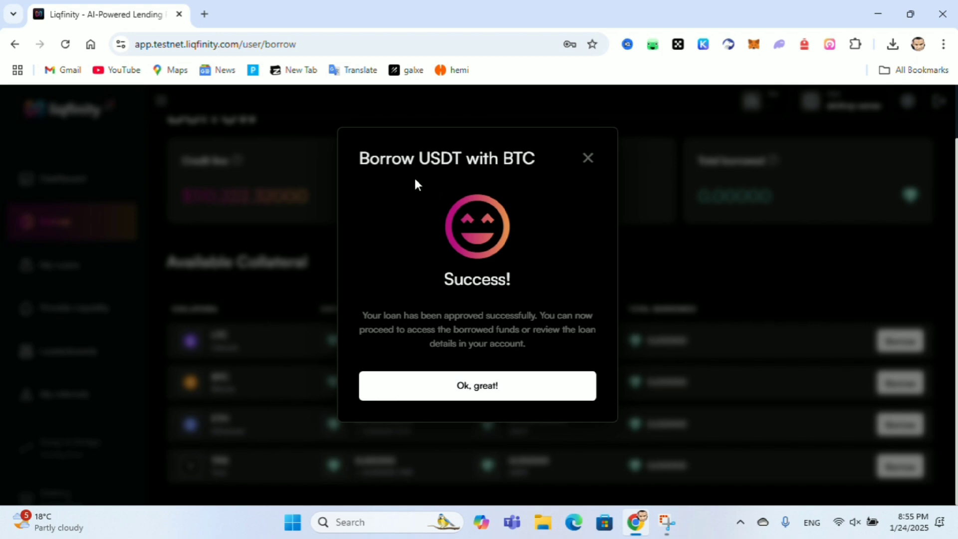
left_click_drag(352, 164, 587, 159)
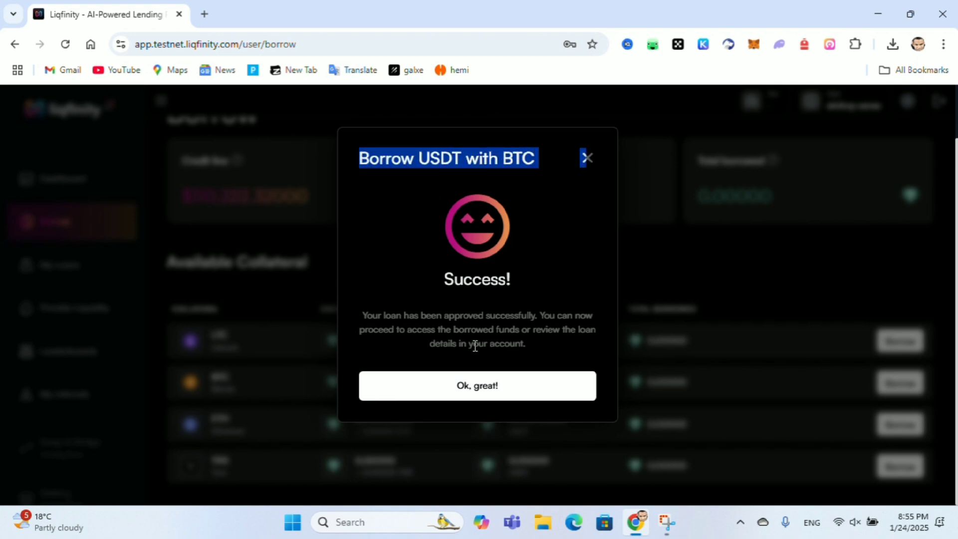
left_click(483, 389)
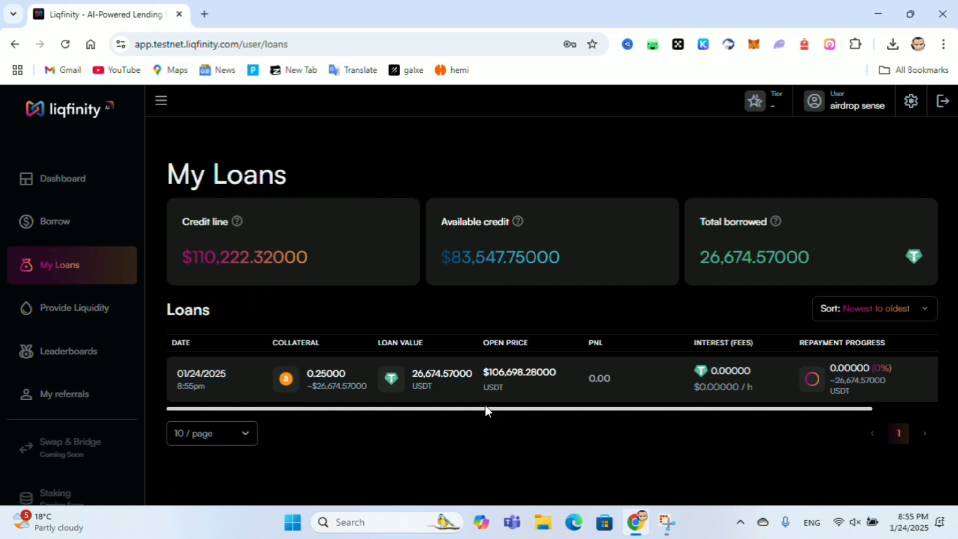
- Open the repayment form for the BTC loan in the loans list
left_click_drag(484, 407, 623, 408)
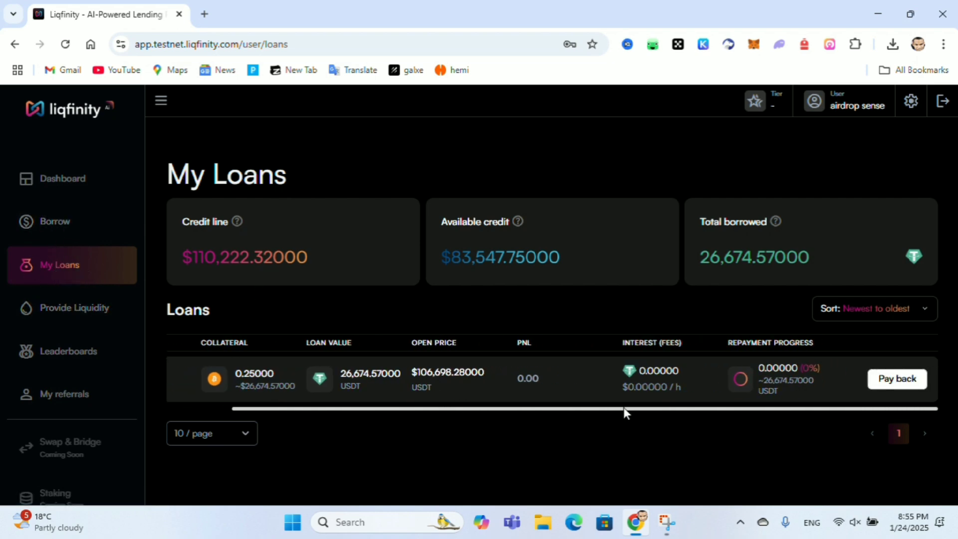
left_click(896, 381)
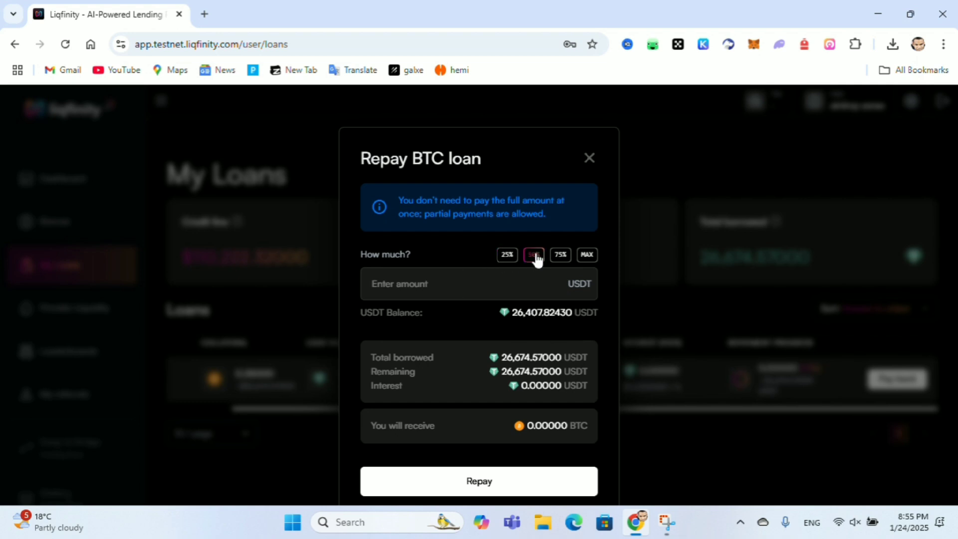
- Try the MAX, 75%, 50% and 25% presets for the BTC loan repayment amount
left_click(587, 256)
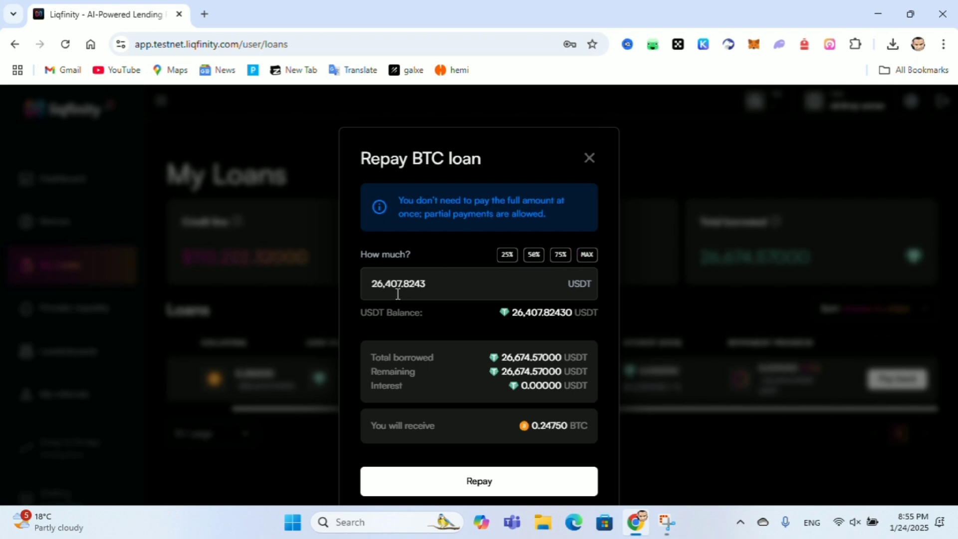
left_click(560, 257)
left_click(531, 256)
left_click(509, 256)
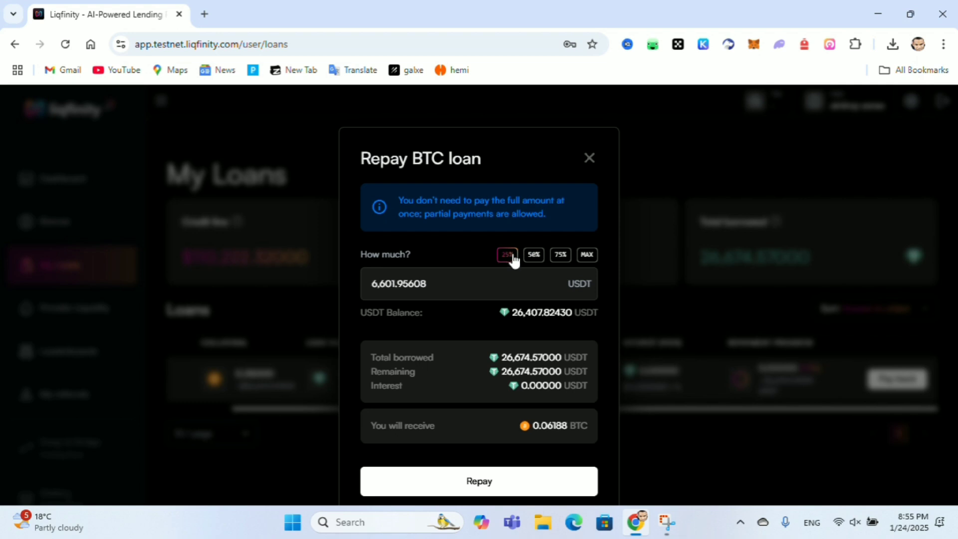
- Repay the BTC loan with 50% of the USDT balance, 13,203.91215 USDT, confirm it and dismiss the success message
left_click(533, 257)
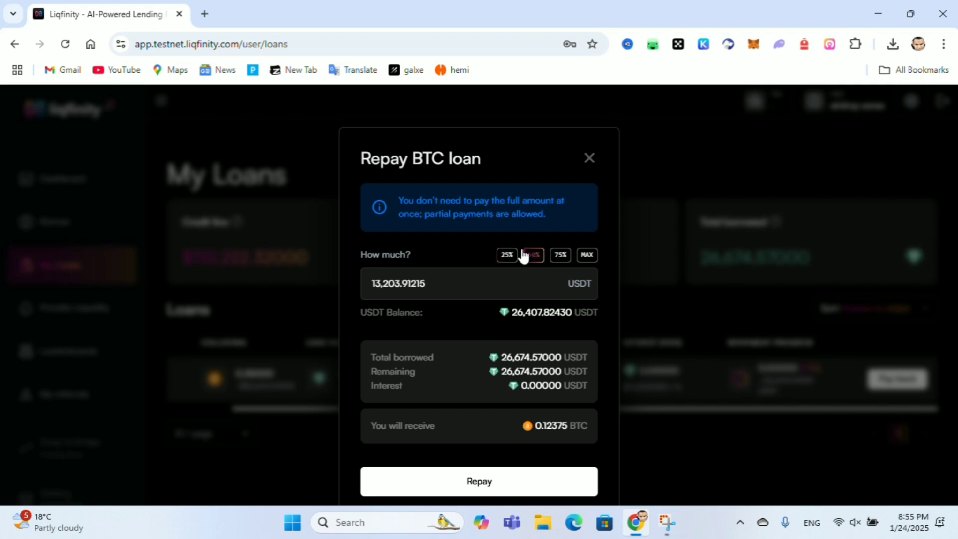
left_click(482, 481)
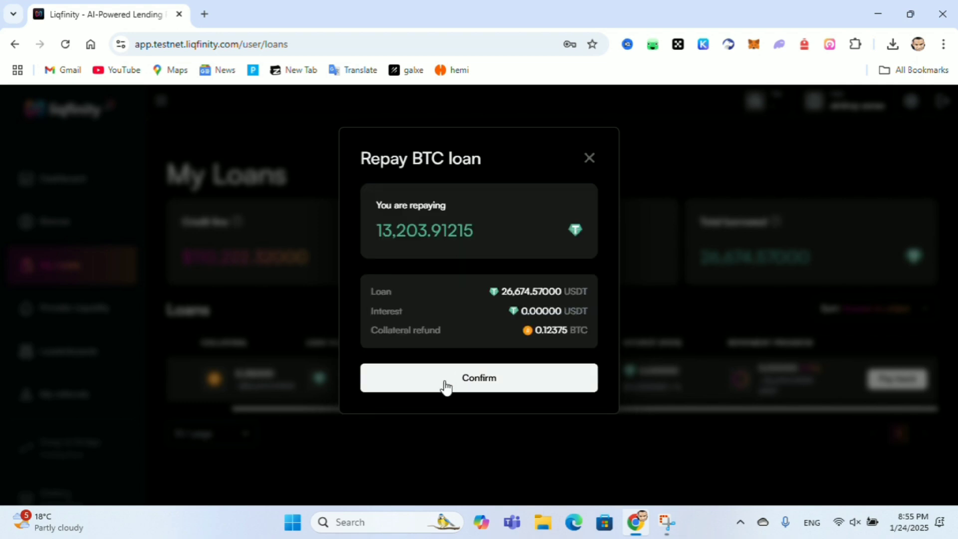
left_click(499, 378)
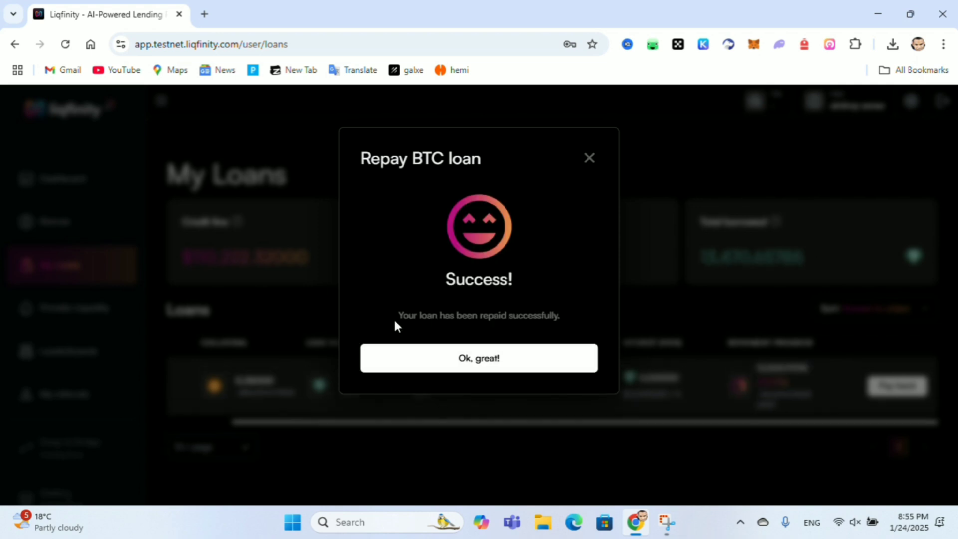
left_click_drag(395, 322, 571, 320)
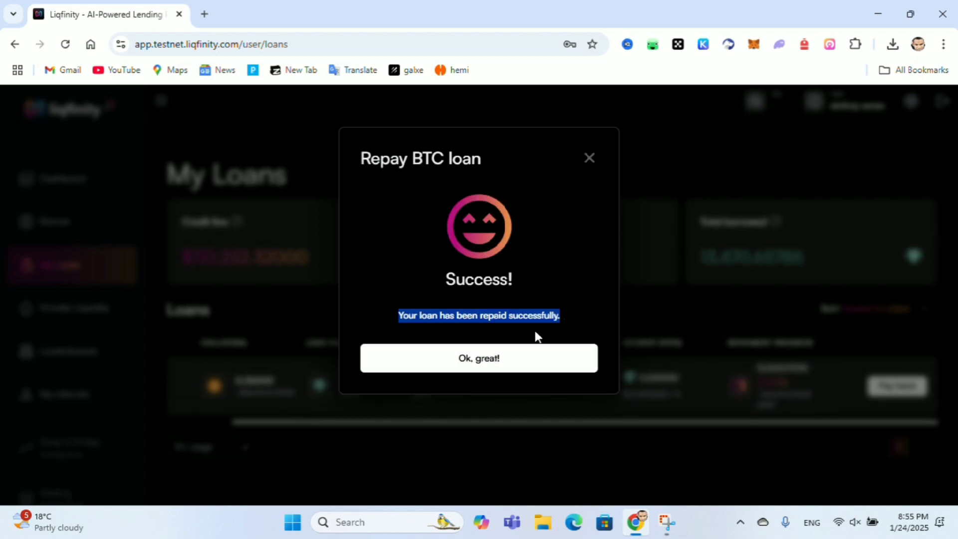
left_click(488, 359)
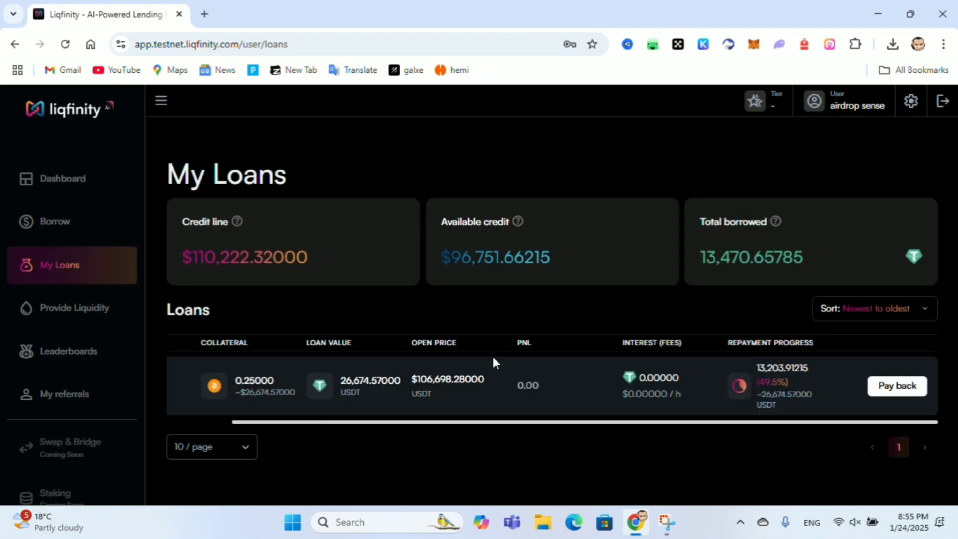
- Open the liquidity provision page and read the explanation of how locking, unlocking, earning and claiming rewards work
left_click(80, 312)
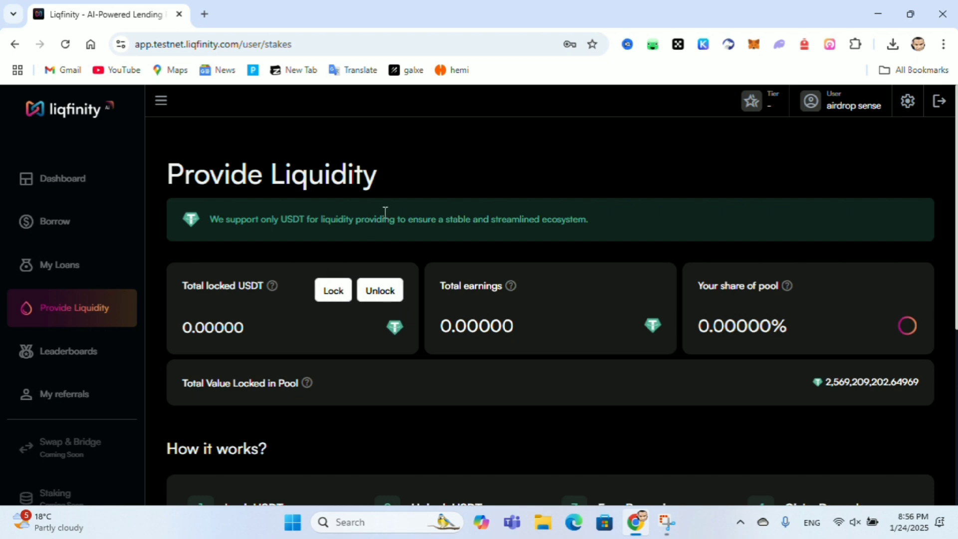
scroll(521, 338, "down", 4)
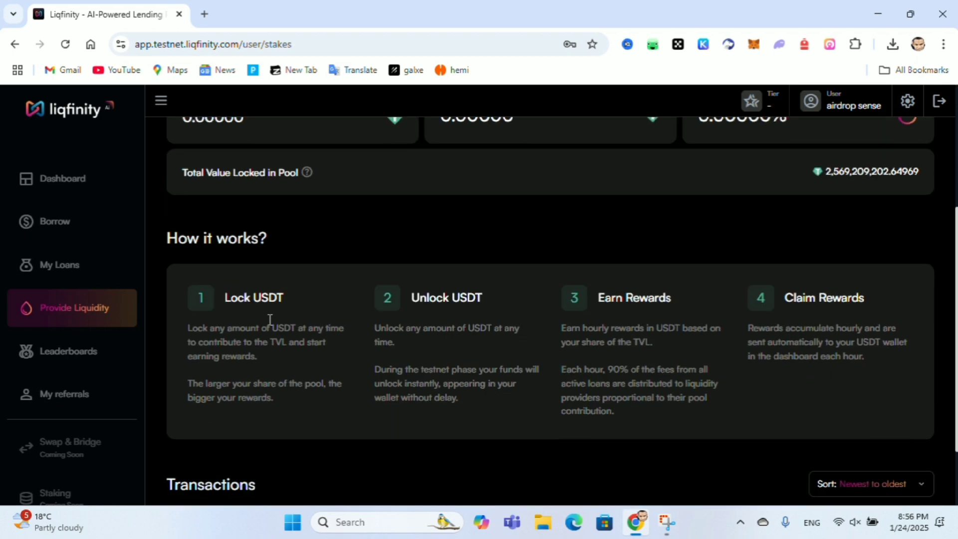
left_click_drag(183, 327, 825, 357)
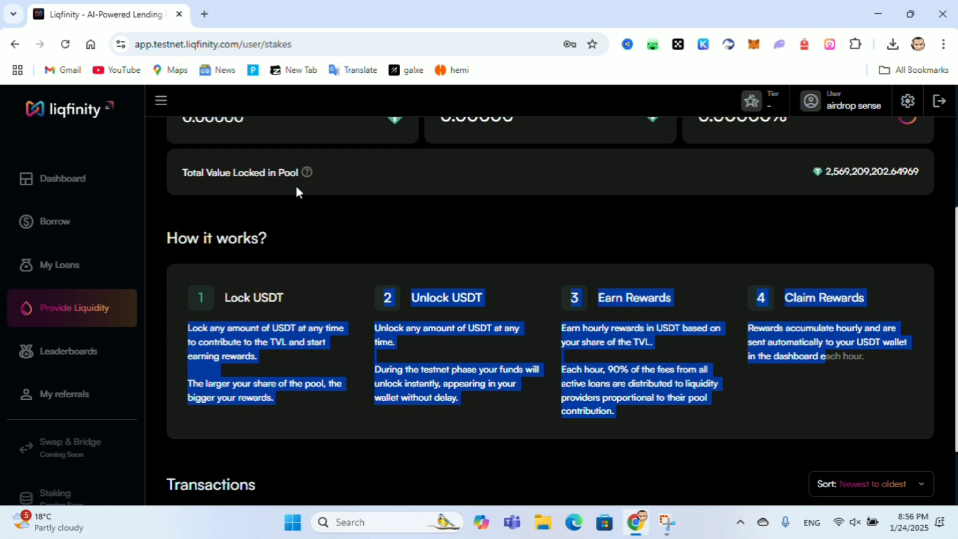
scroll(419, 224, "up", 4)
left_click(397, 410)
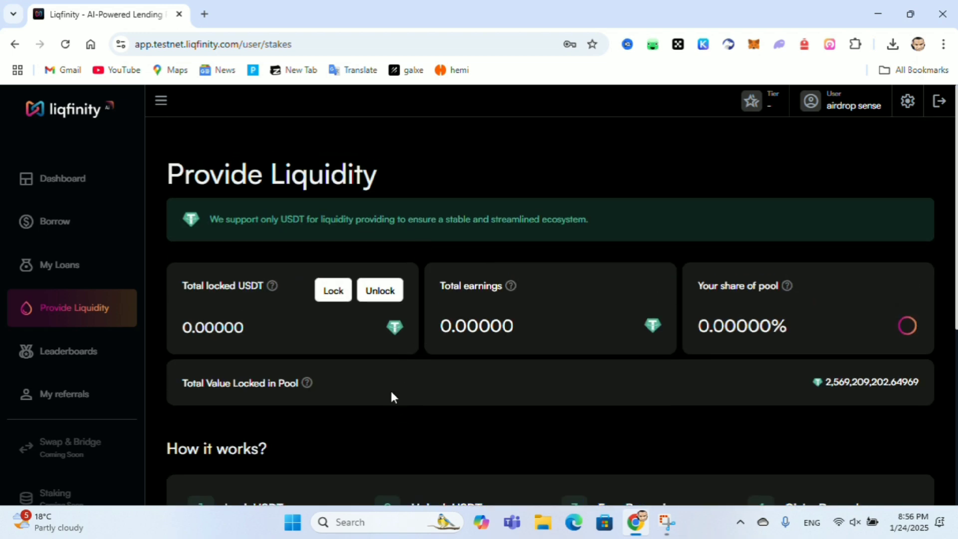
- Lock 25% of the USDT balance, 3,300.97804 USDT, as liquidity, confirm it and dismiss the success message
left_click(330, 292)
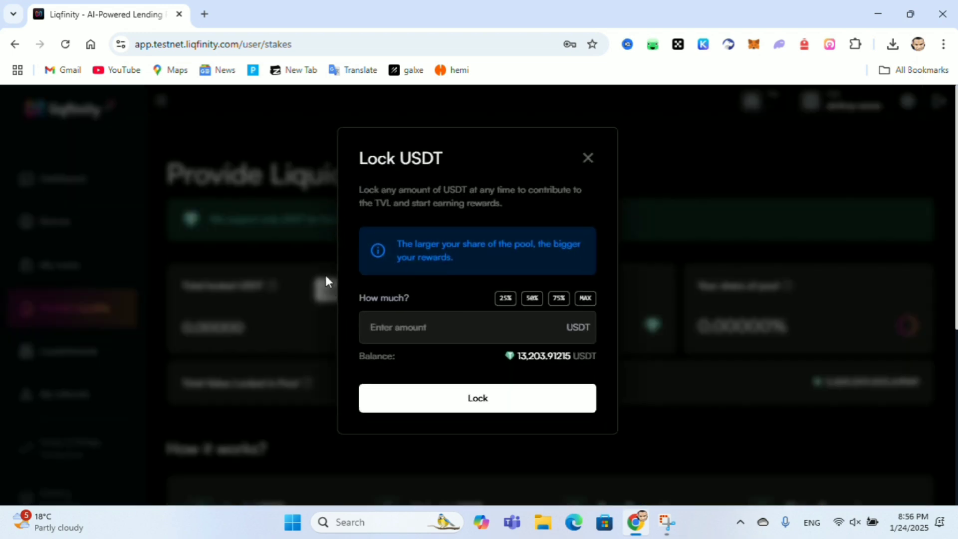
left_click(505, 299)
left_click(496, 400)
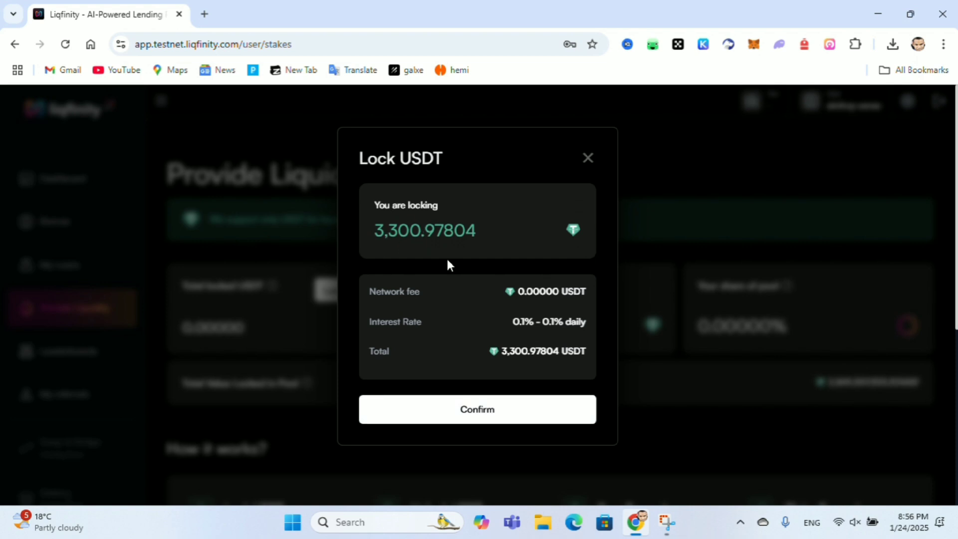
left_click(504, 405)
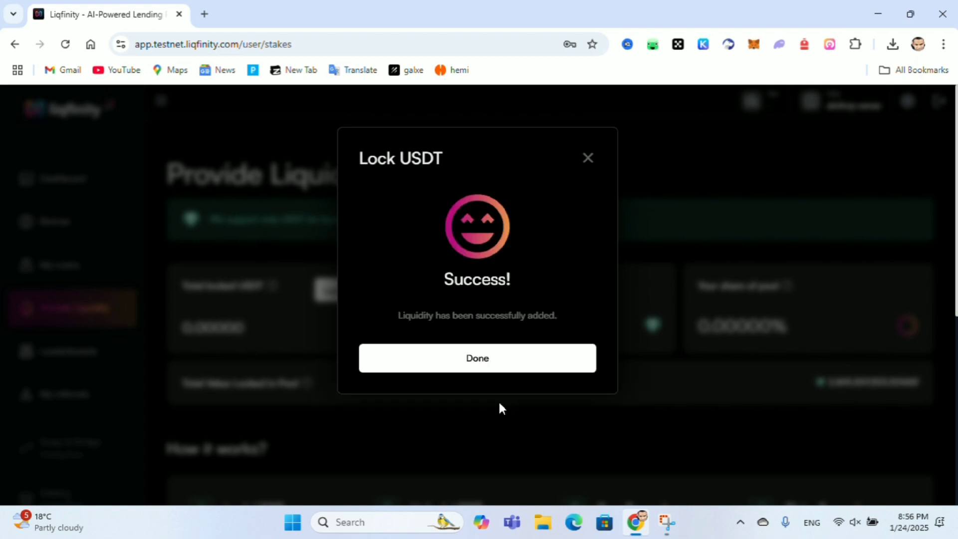
left_click(489, 359)
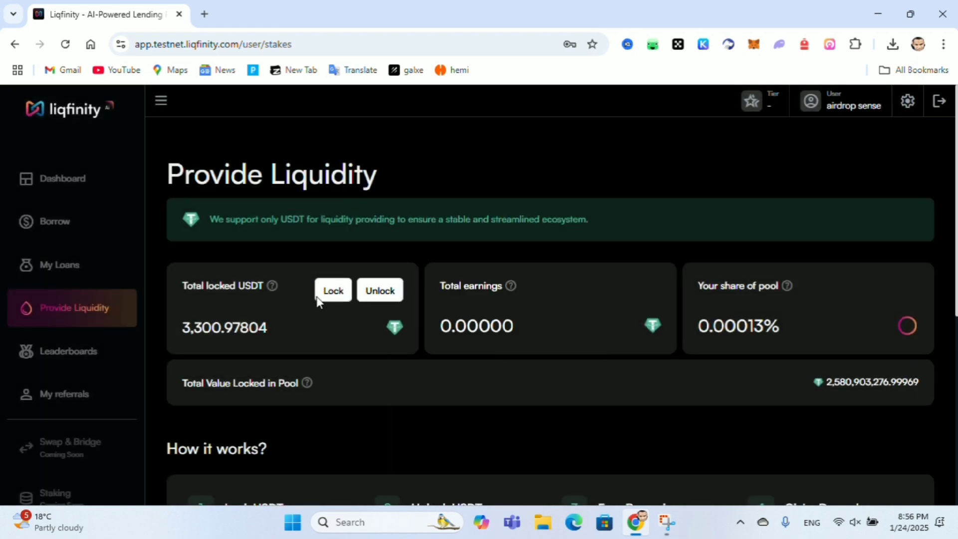
- Review the liquidity page's totals, the how-it-works section and the transaction list for the USDT lock
scroll(599, 368, "down", 3)
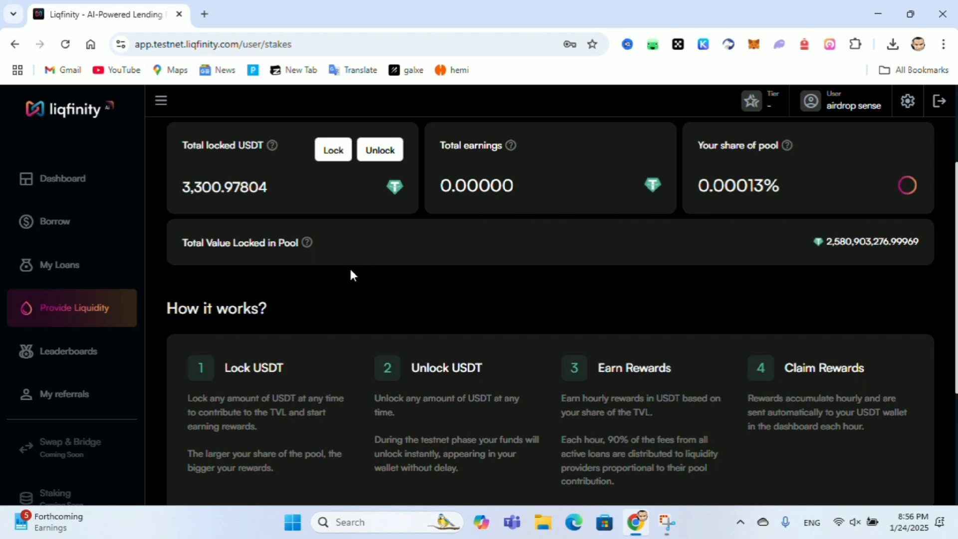
scroll(349, 240, "up", 3)
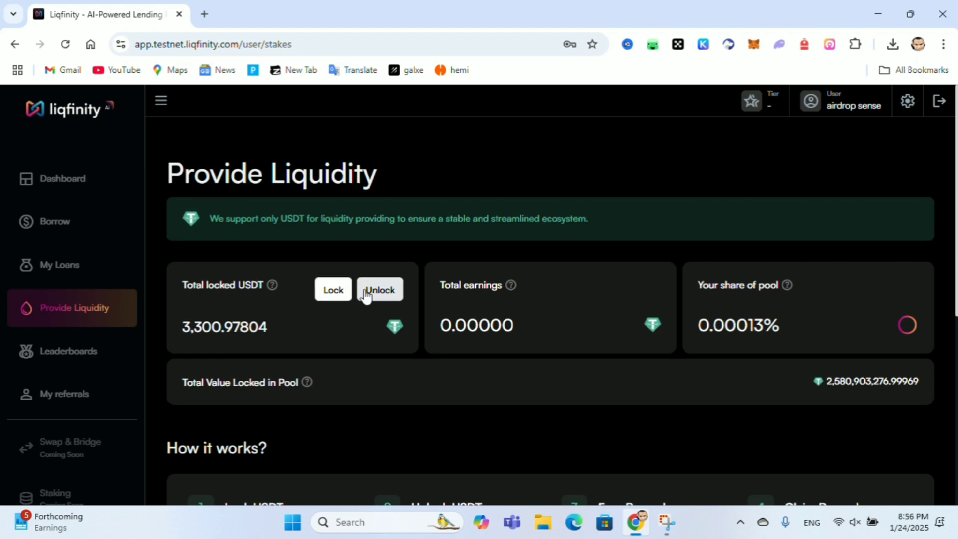
scroll(364, 294, "down", 4)
scroll(365, 295, "down", 3)
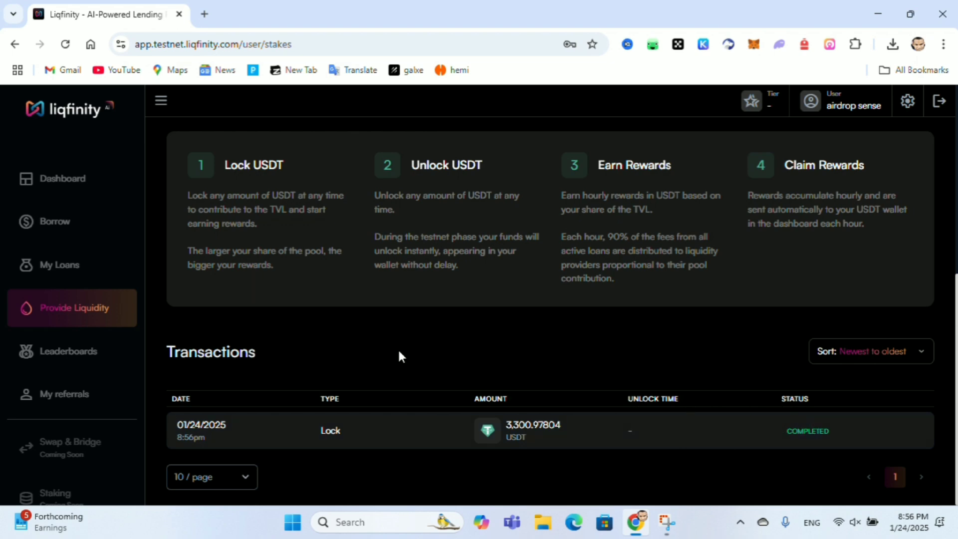
scroll(358, 335, "up", 5)
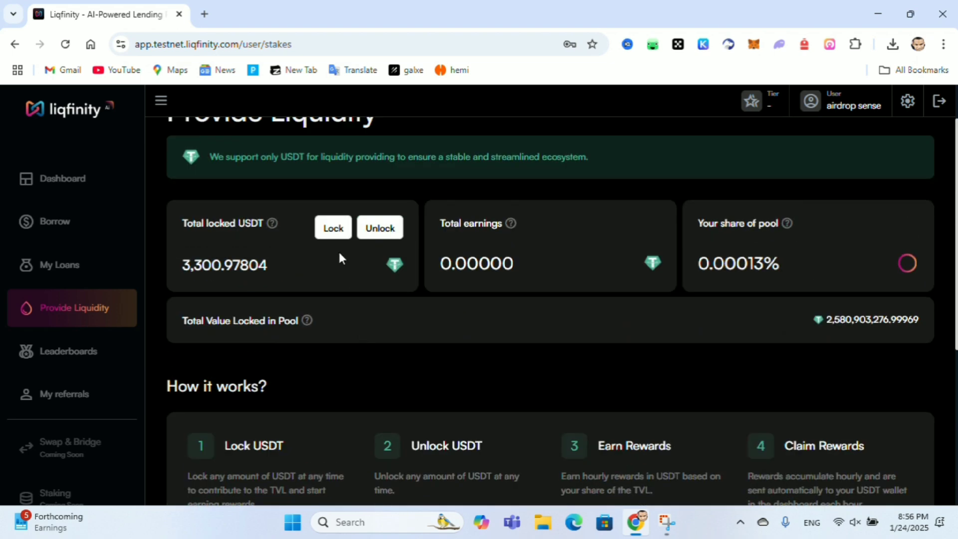
- Check the locked USDT amount in the liquidity removal form and close the form without unlocking anything
left_click(380, 227)
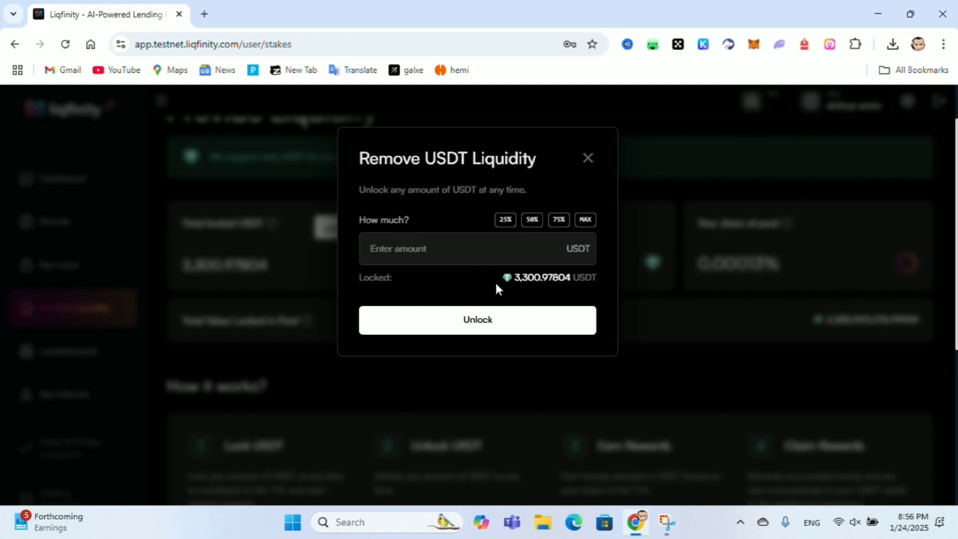
left_click_drag(497, 280, 591, 280)
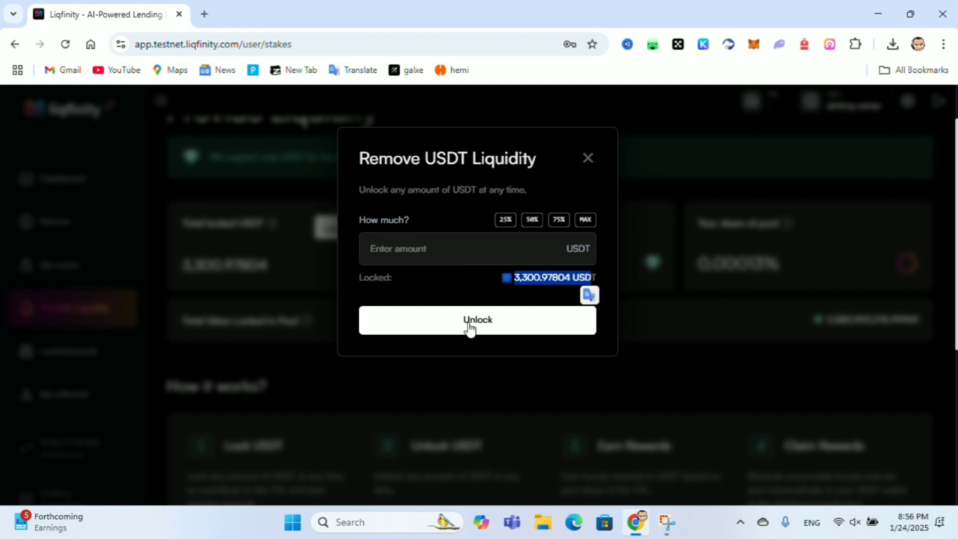
left_click(587, 159)
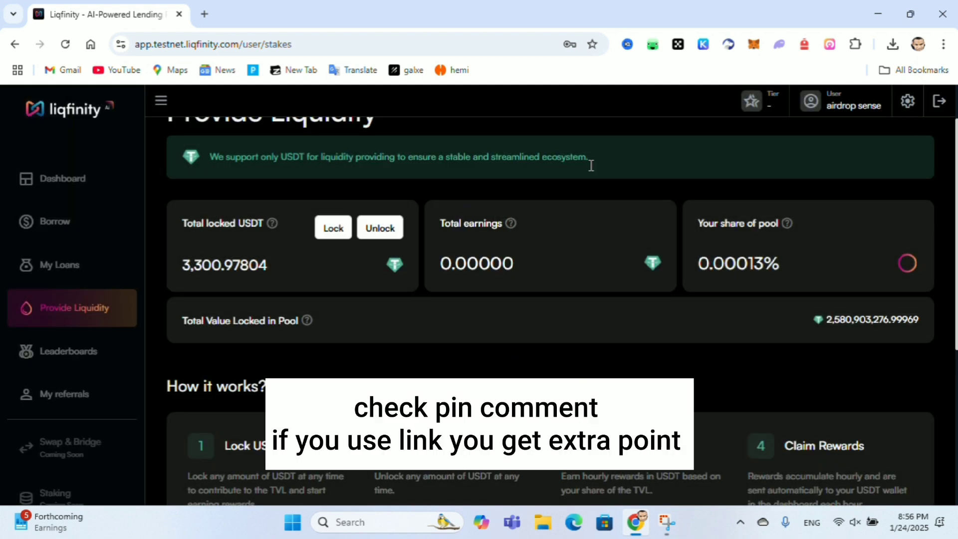
- Open the dashboard and examine the portfolio balance, credit figures and the stablecoin and crypto wallet balances
left_click(75, 177)
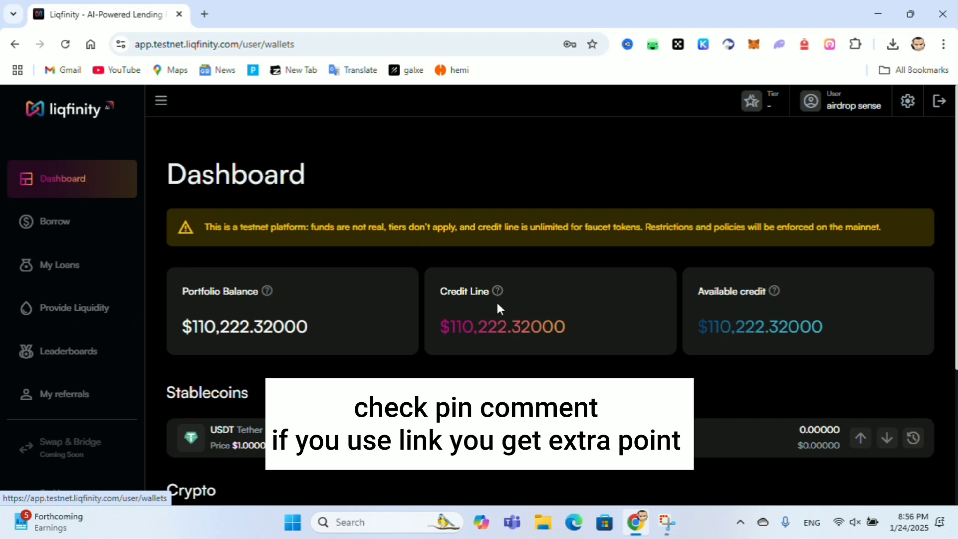
scroll(358, 340, "down", 3)
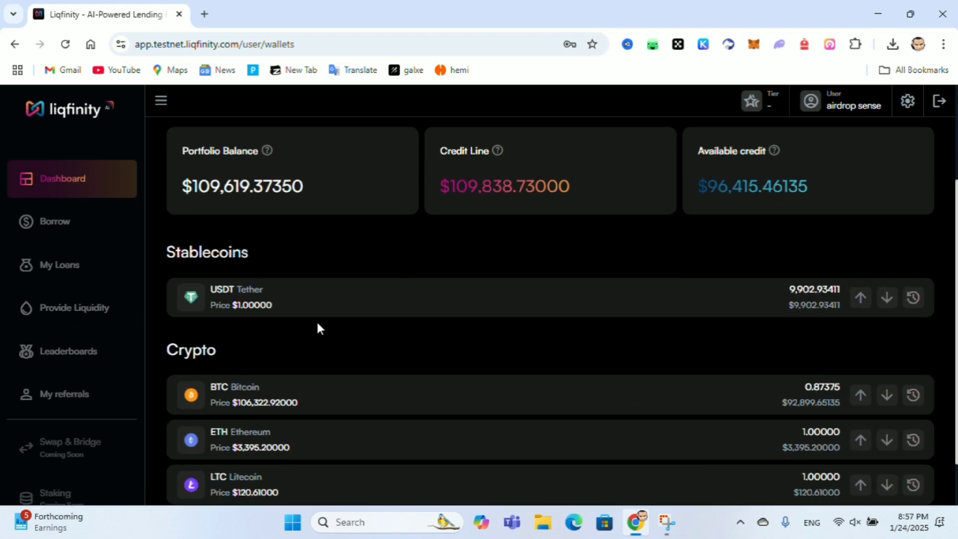
scroll(456, 299, "down", 1)
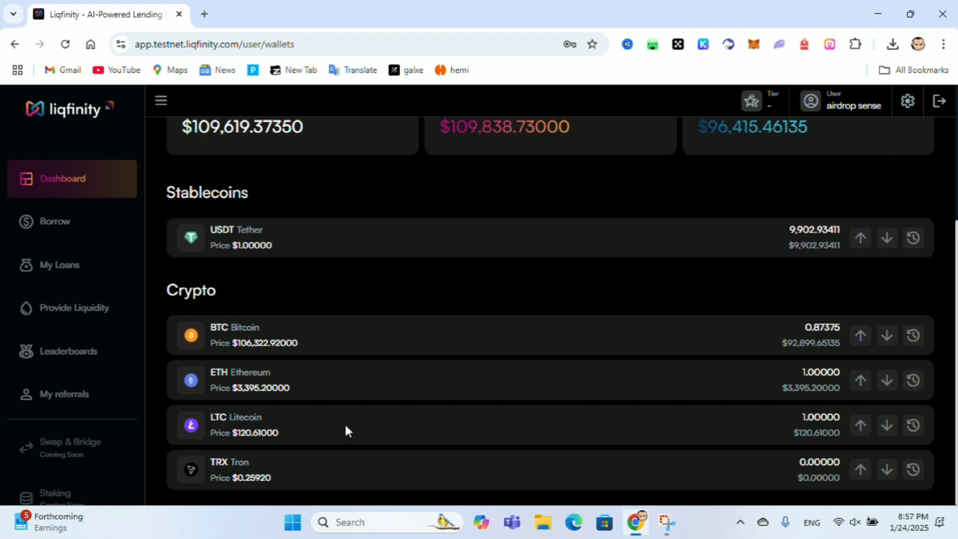
- Open the leaderboards and examine the account's place, borrow points and the ranking table of the top users
left_click(86, 355)
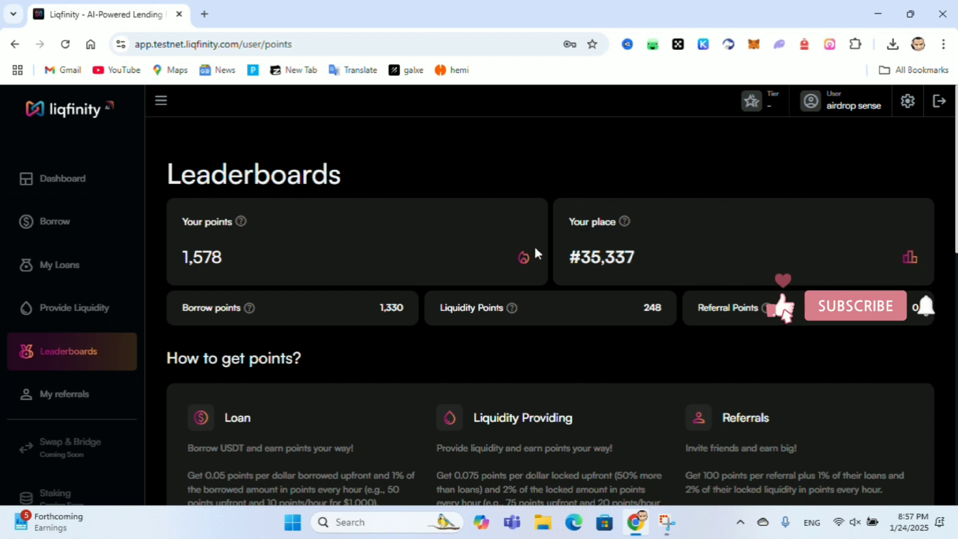
left_click_drag(558, 266, 684, 272)
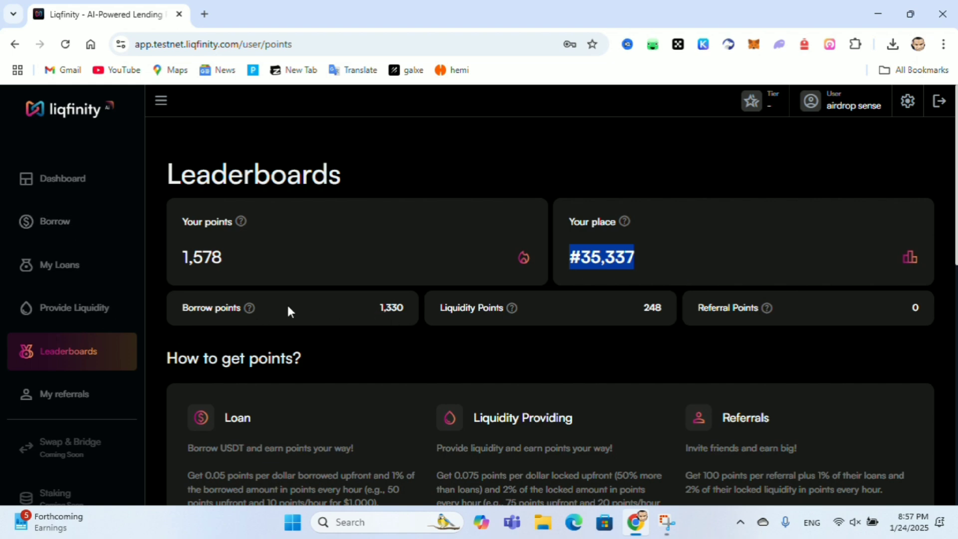
left_click_drag(364, 305, 430, 306)
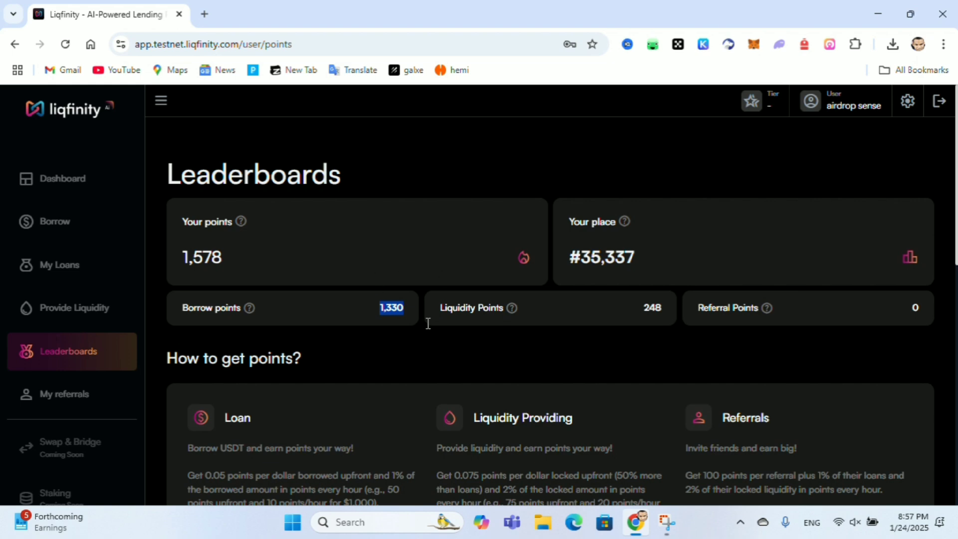
left_click(428, 326)
scroll(451, 275, "down", 4)
scroll(591, 283, "down", 4)
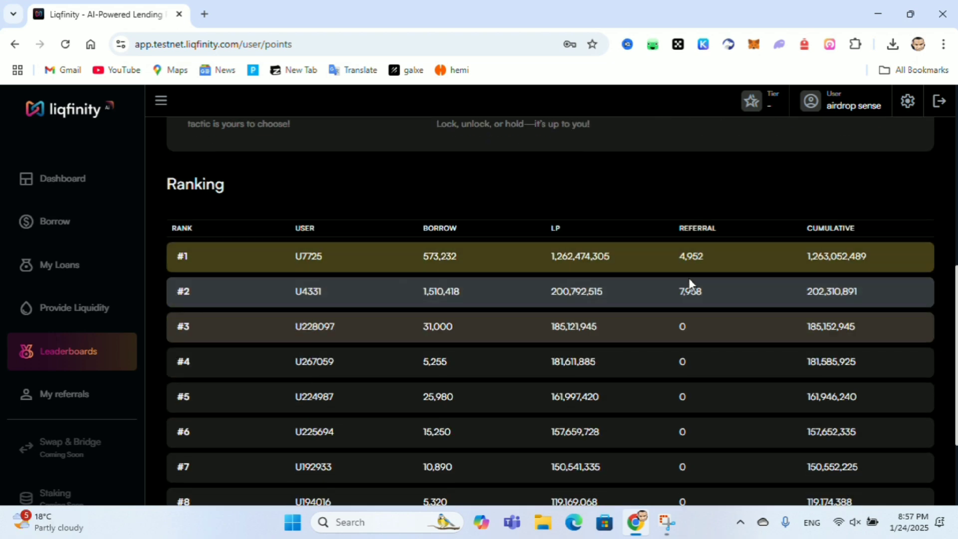
scroll(701, 282, "down", 3)
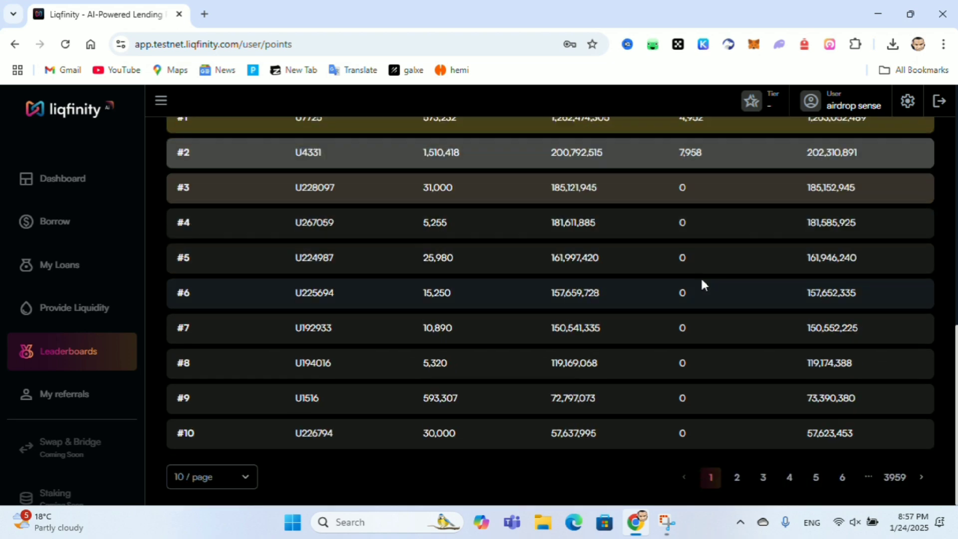
scroll(535, 284, "up", 10)
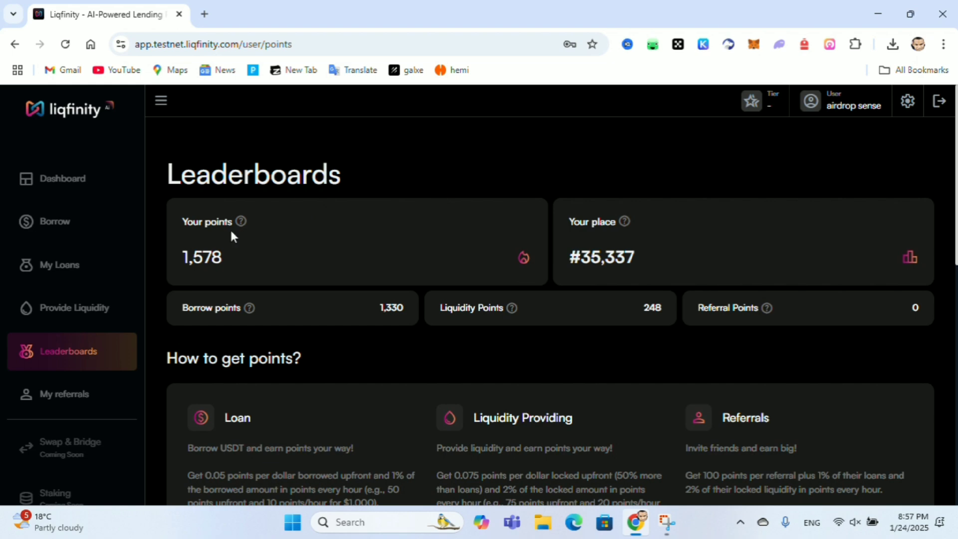
- Return to the dashboard and recheck the stablecoin and crypto wallet balances
left_click(75, 182)
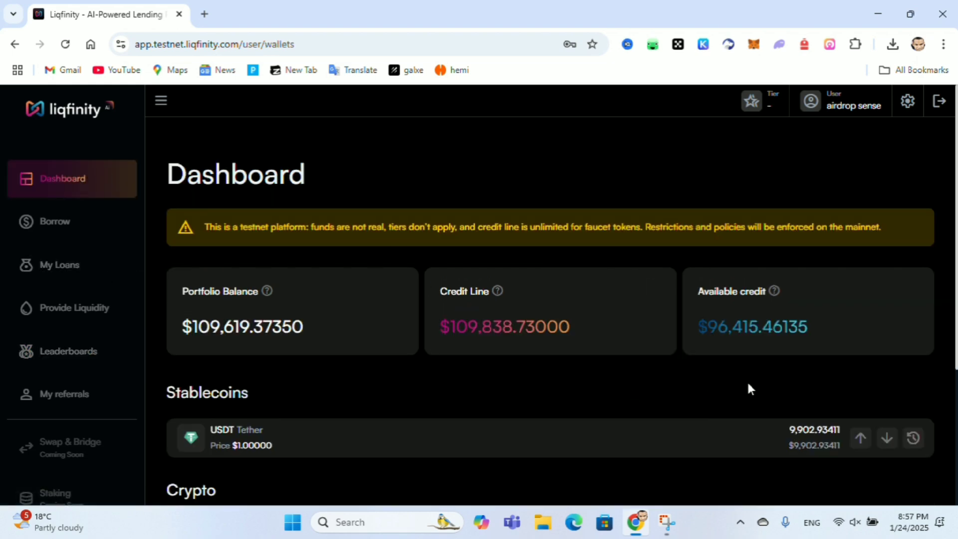
scroll(747, 385, "down", 4)
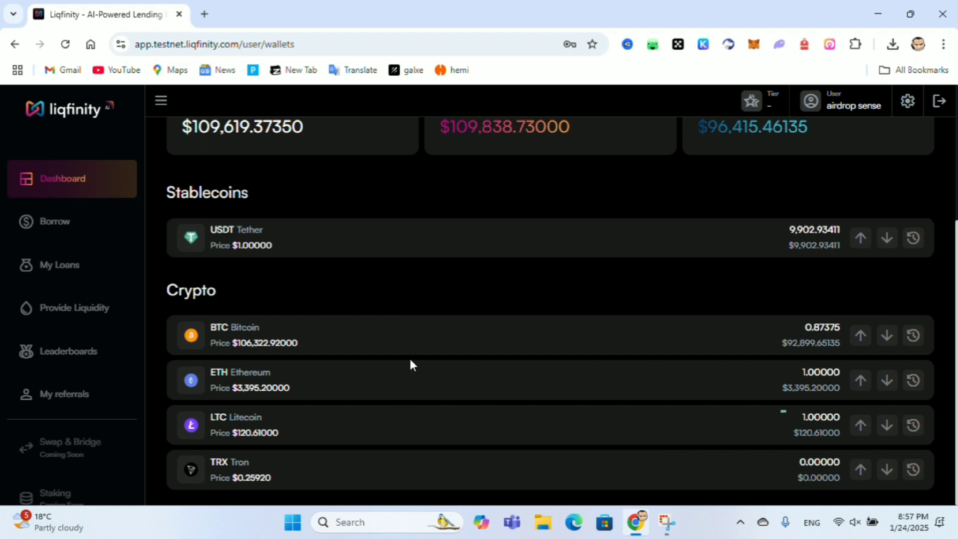
scroll(449, 324, "up", 4)
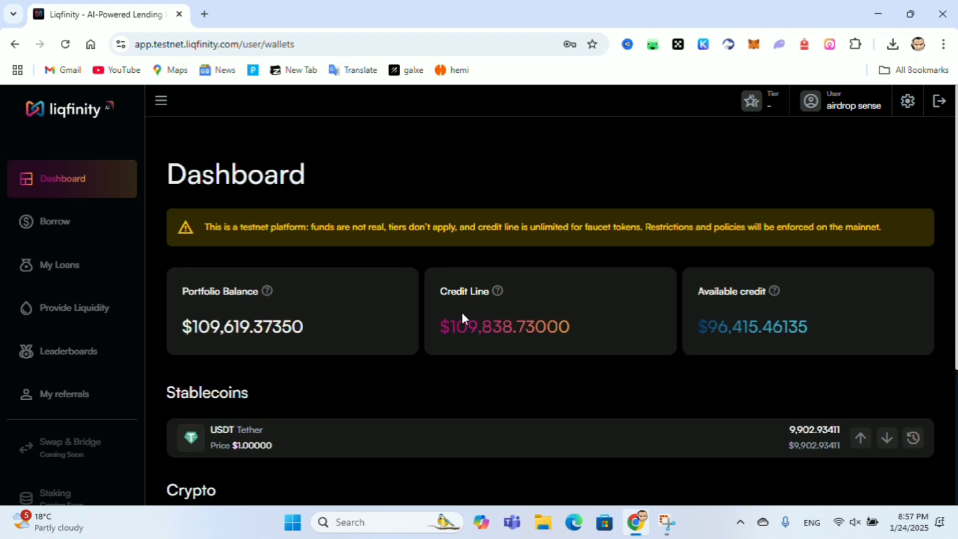